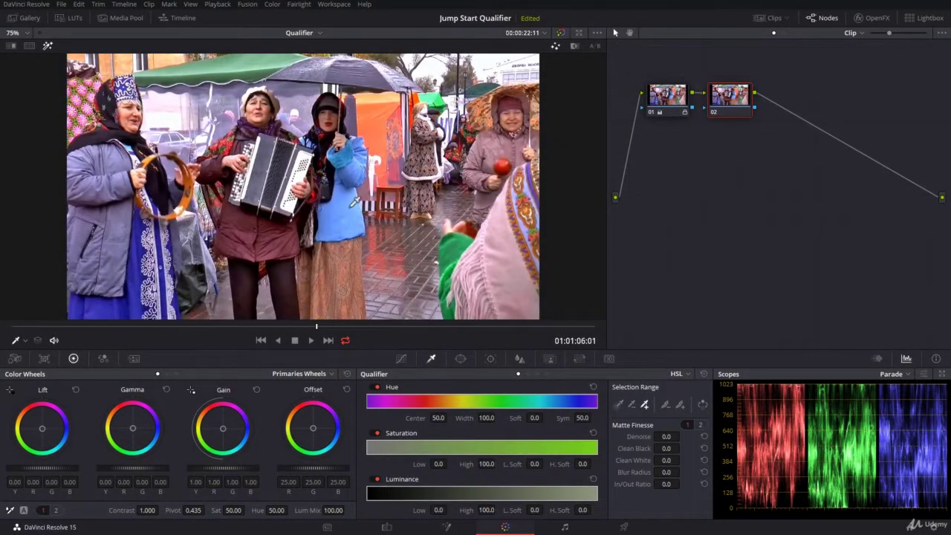
Keep the qualifier in HSL mode and narrow the hue range to Center 57.8, Width 74.8
click(683, 375)
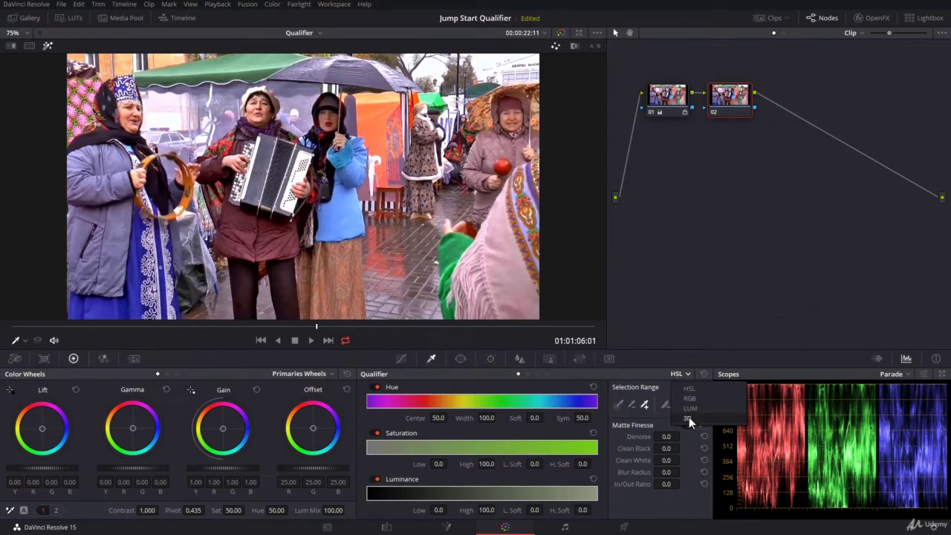
click(683, 263)
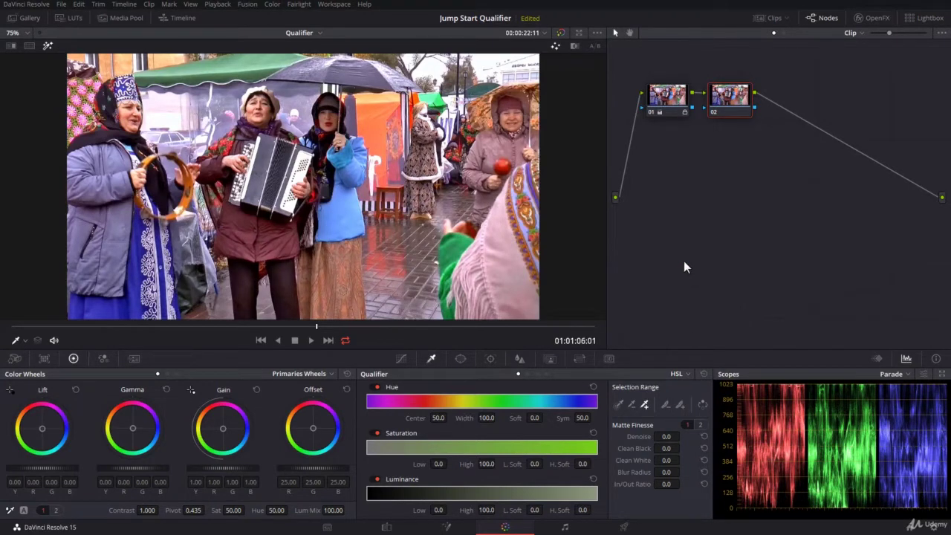
click(686, 377)
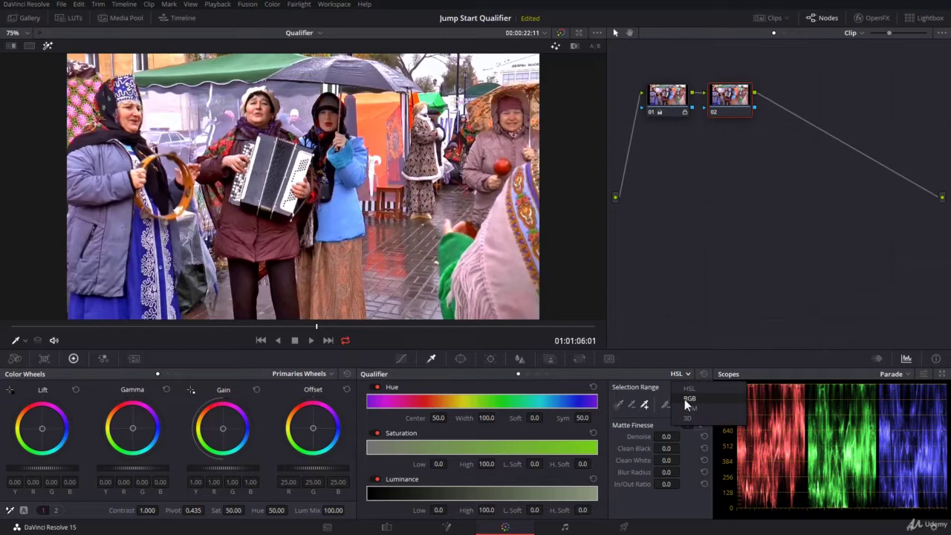
click(684, 340)
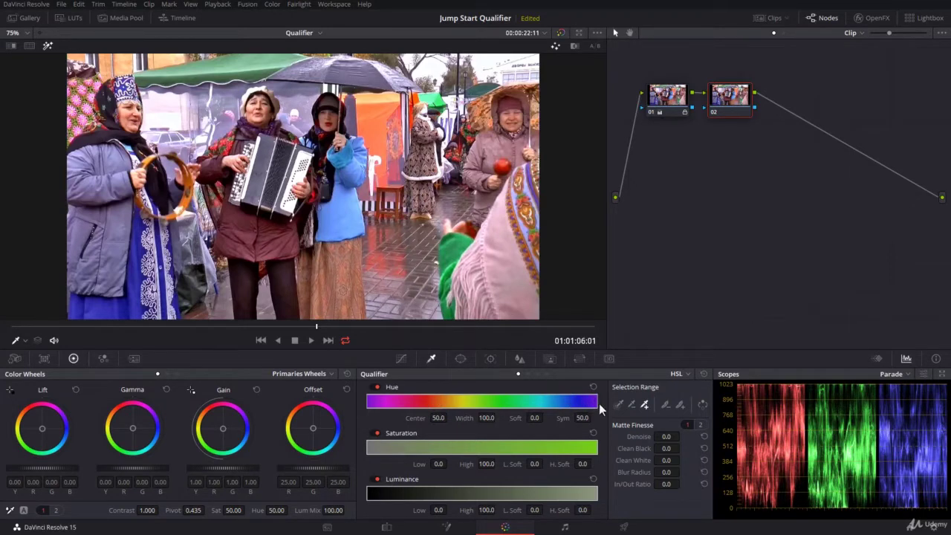
drag(598, 402, 569, 401)
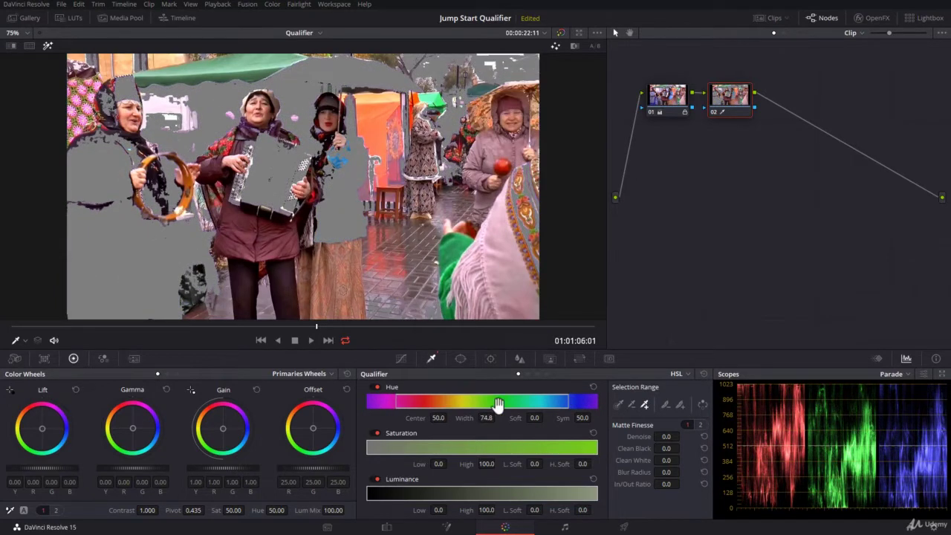
drag(497, 403, 516, 403)
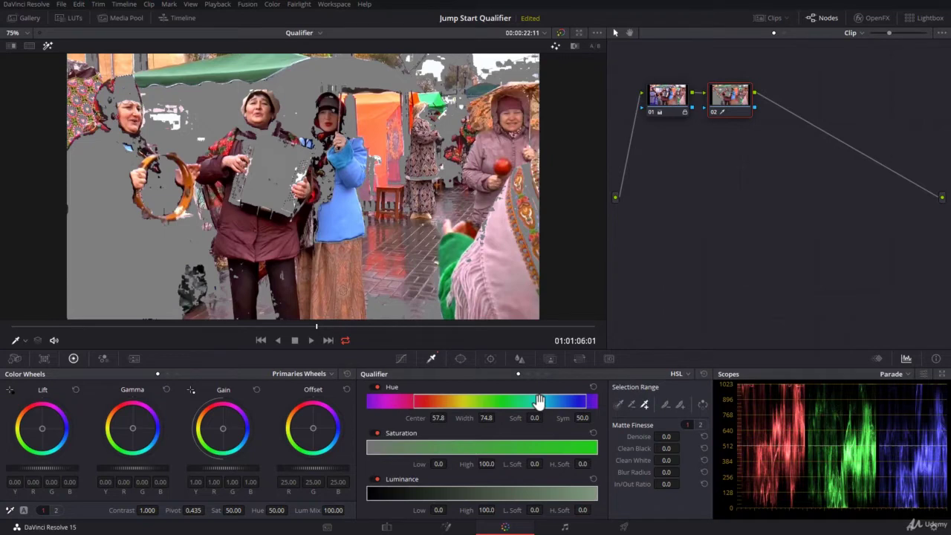
Reset the hue qualifier and switch the qualifier mode to 3D
click(700, 375)
click(683, 375)
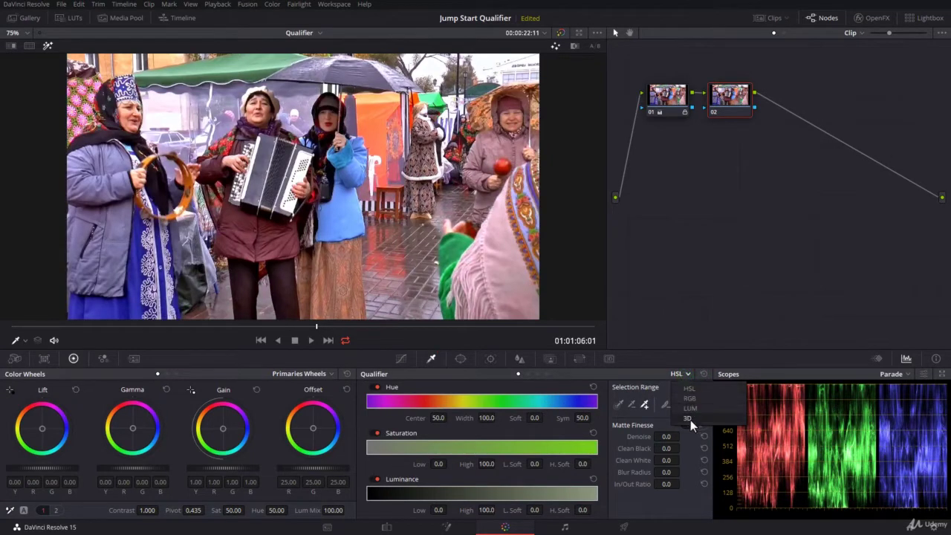
click(688, 419)
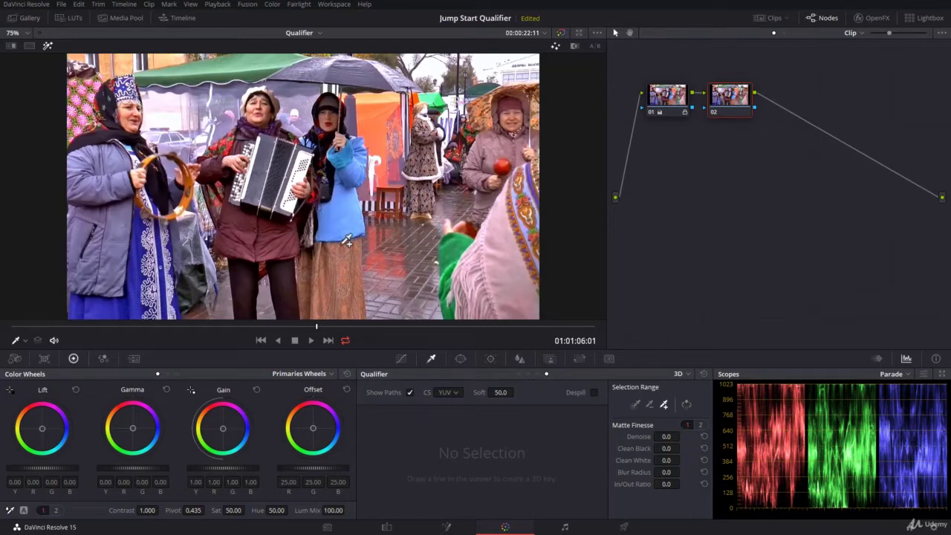
Set the 3D key's colour space to HSL and ready the sampling picker with highlight off
click(447, 393)
click(453, 416)
click(635, 405)
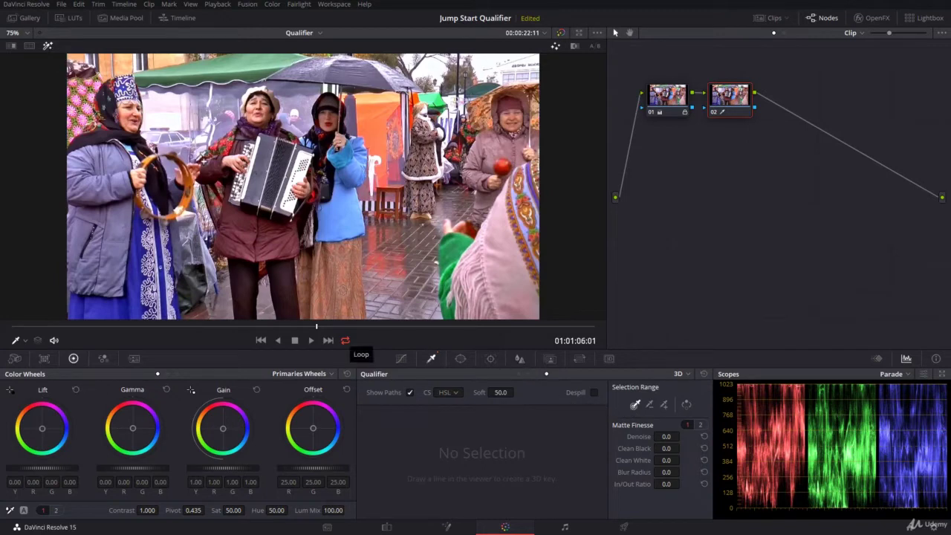
click(46, 45)
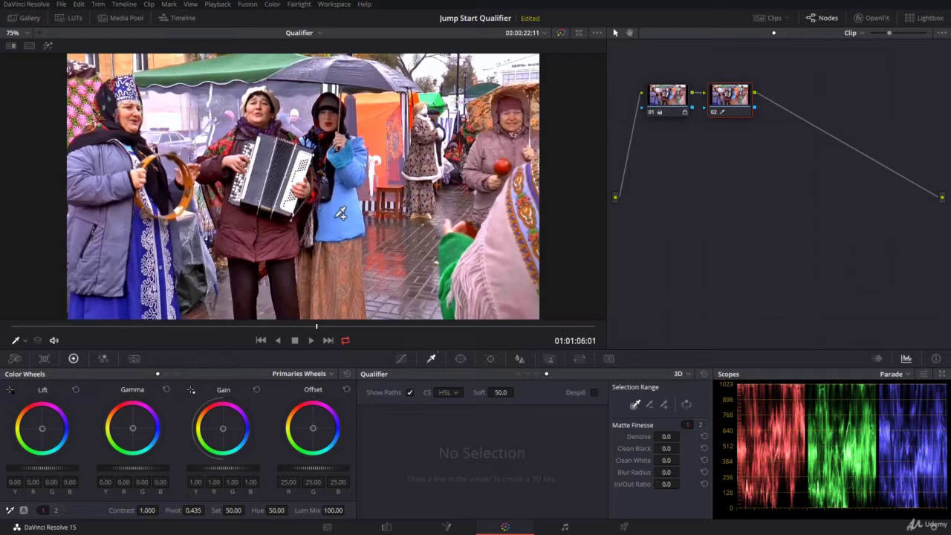
Sample the blue jacket as an R 110 G 159 B 250 swatch and view its matte
mouse_move(332, 187)
mouse_down()
mouse_move(358, 211)
mouse_move(343, 237)
mouse_move(328, 224)
mouse_move(340, 195)
mouse_up()
click(48, 46)
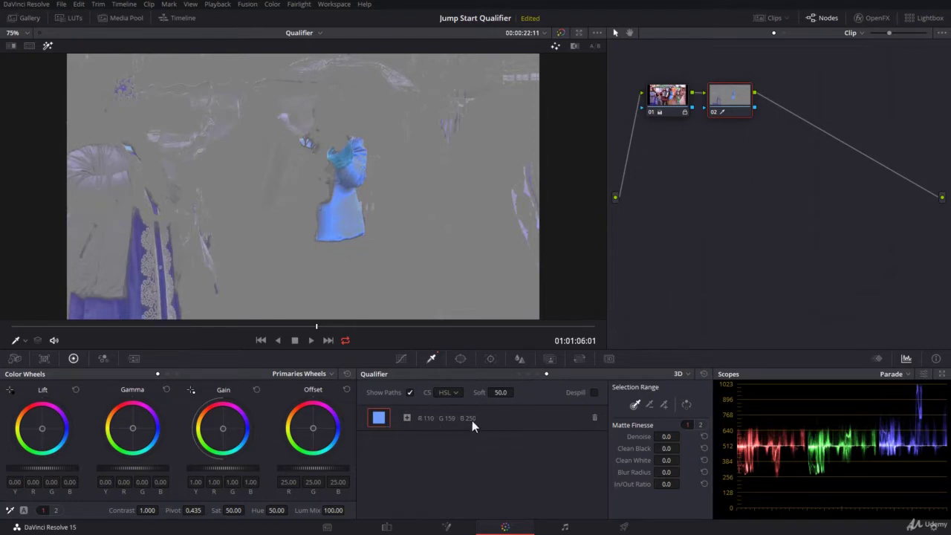
With the add picker, sample the red maraca and preview the resulting matte
click(46, 46)
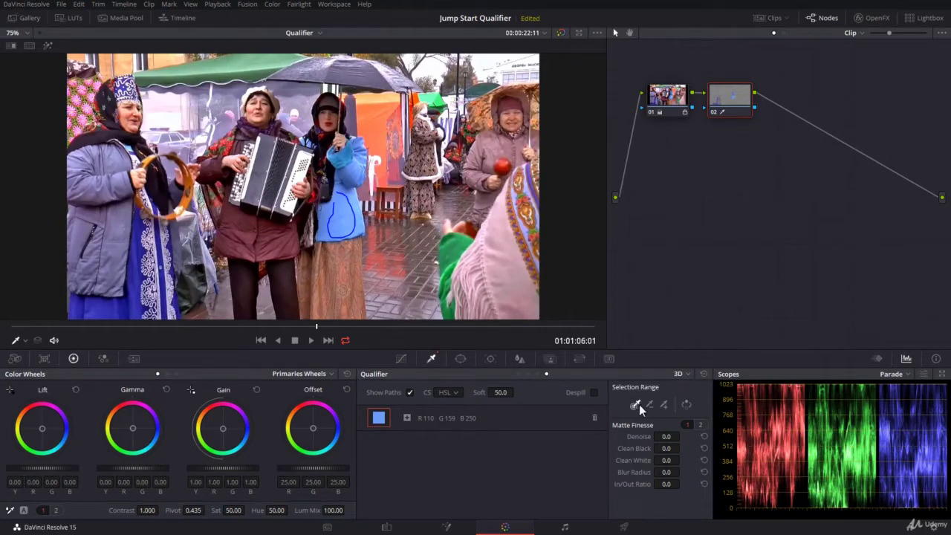
click(664, 403)
click(508, 164)
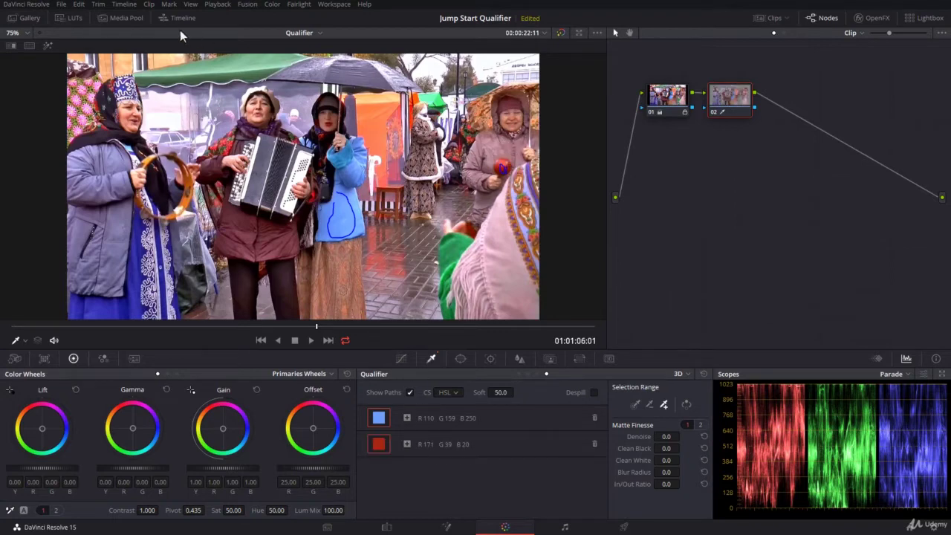
click(48, 47)
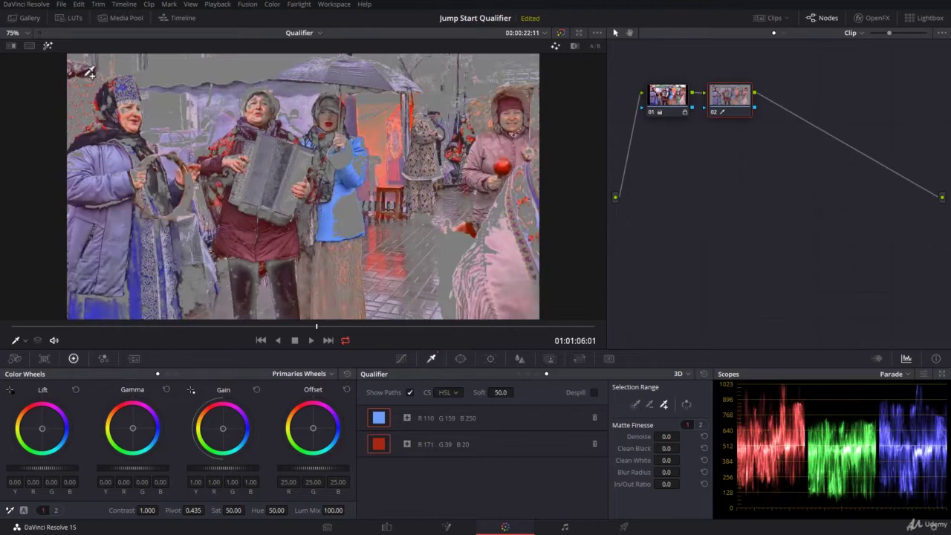
Toggle the qualifier to HSL and back to 3D, then delete the maraca swatch
click(681, 373)
click(687, 388)
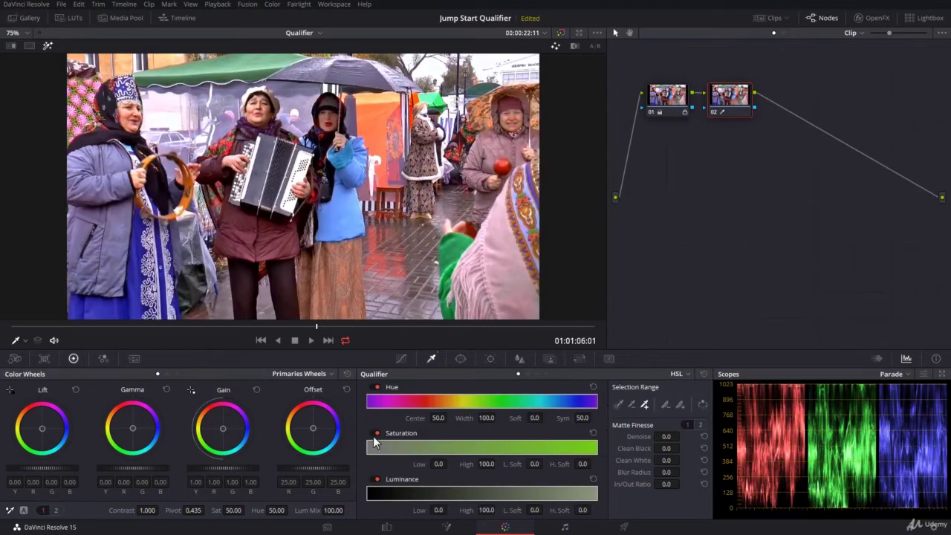
click(681, 374)
click(688, 419)
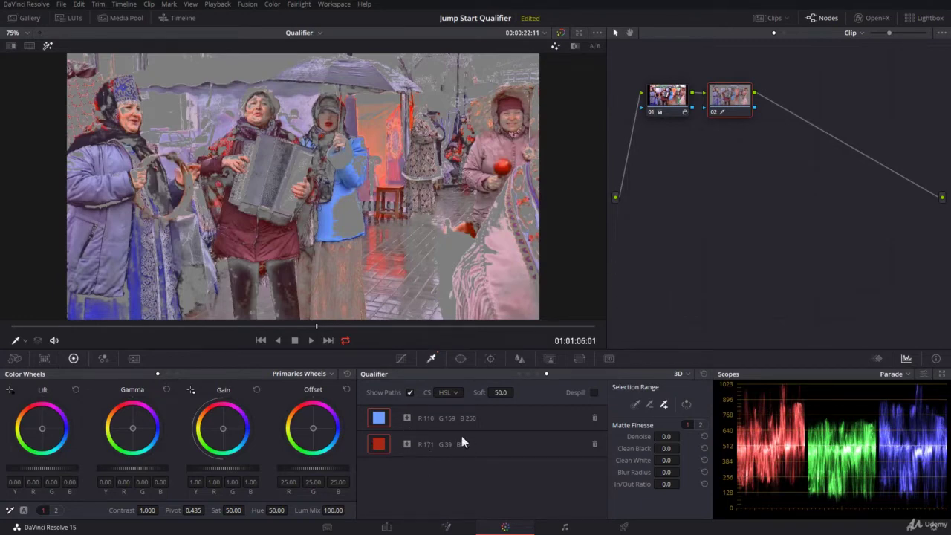
click(596, 444)
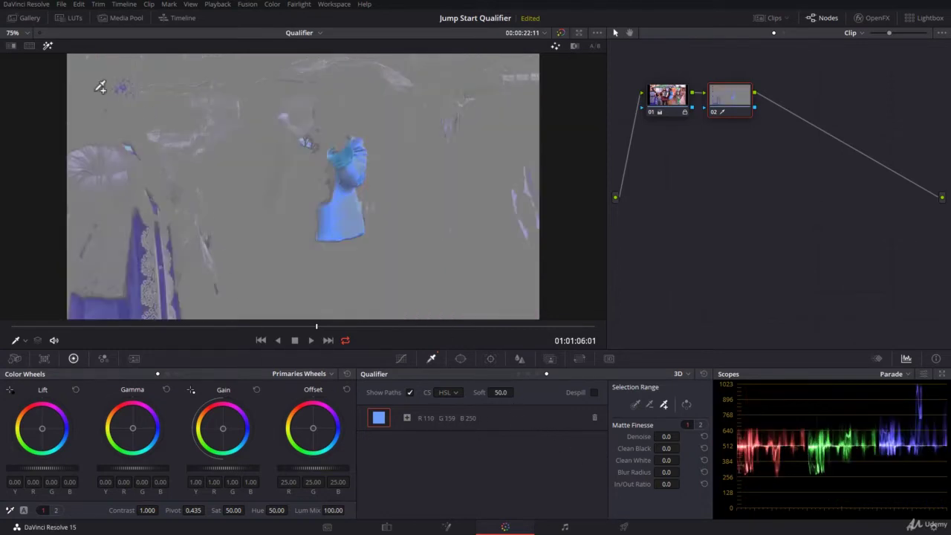
Add the accordion player's maroon coat (R 105 G 49 B 60) and check the matte
click(47, 45)
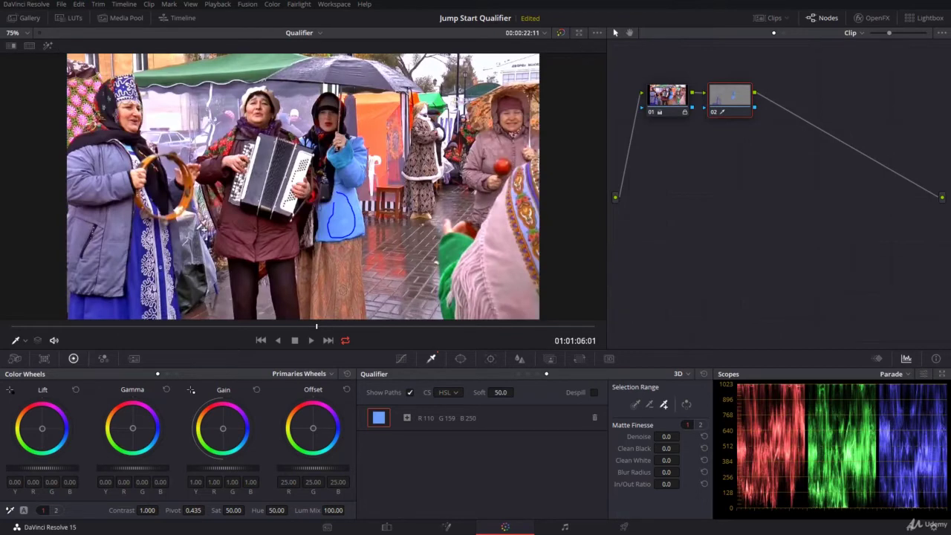
mouse_move(231, 212)
mouse_down()
mouse_move(226, 232)
mouse_move(251, 240)
mouse_move(254, 220)
mouse_move(238, 211)
mouse_move(239, 232)
mouse_up()
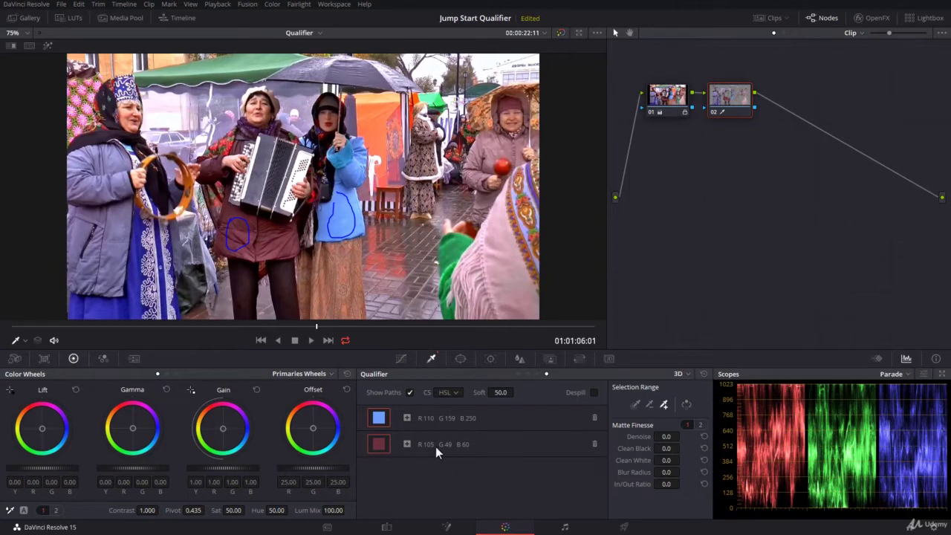
click(47, 46)
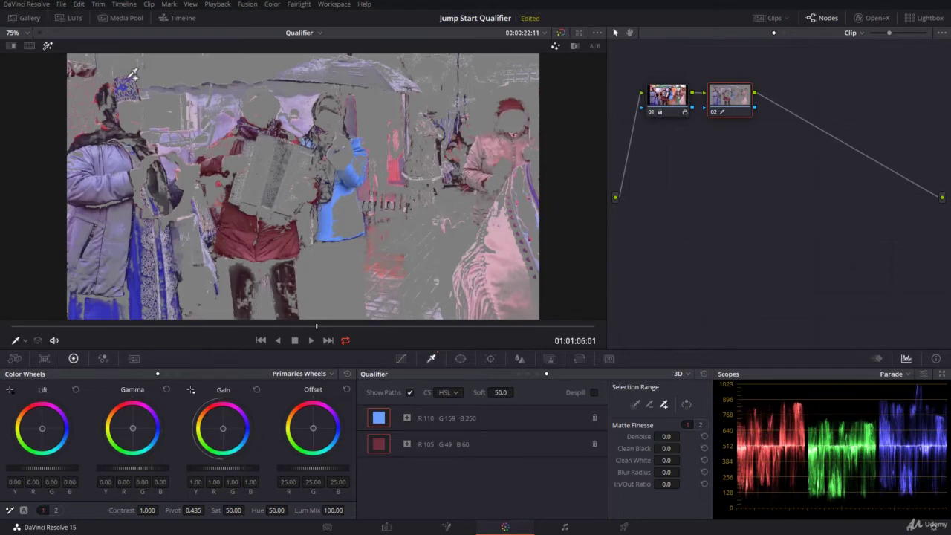
click(46, 47)
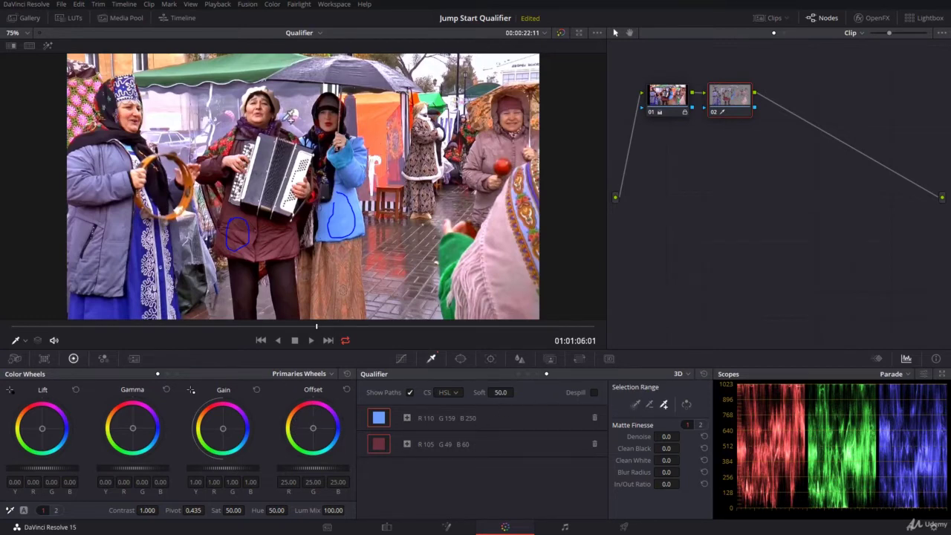
Add the green awning (R114 G164 B131) to the key and subtract the wet pavement
mouse_move(254, 56)
mouse_down()
mouse_move(197, 73)
mouse_move(273, 62)
mouse_move(259, 54)
mouse_up()
click(47, 45)
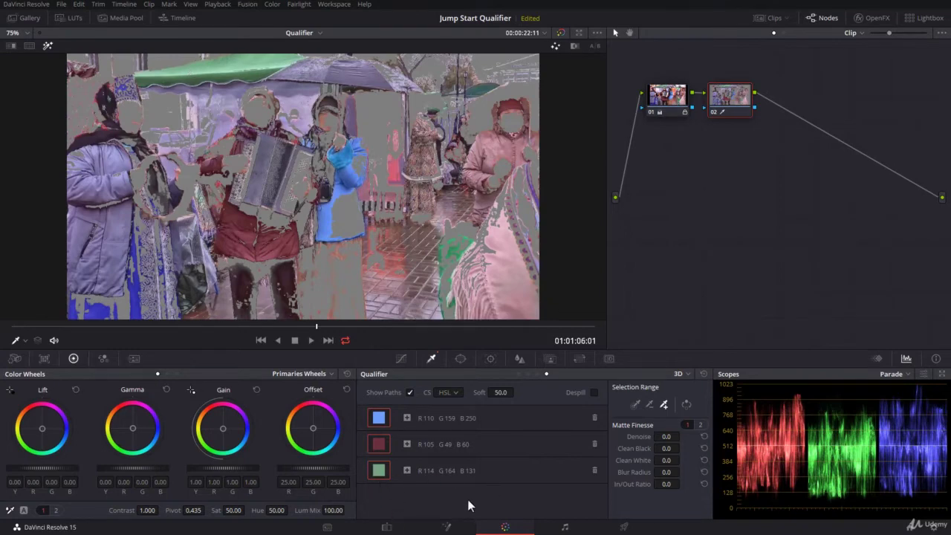
click(653, 402)
click(199, 181)
click(46, 46)
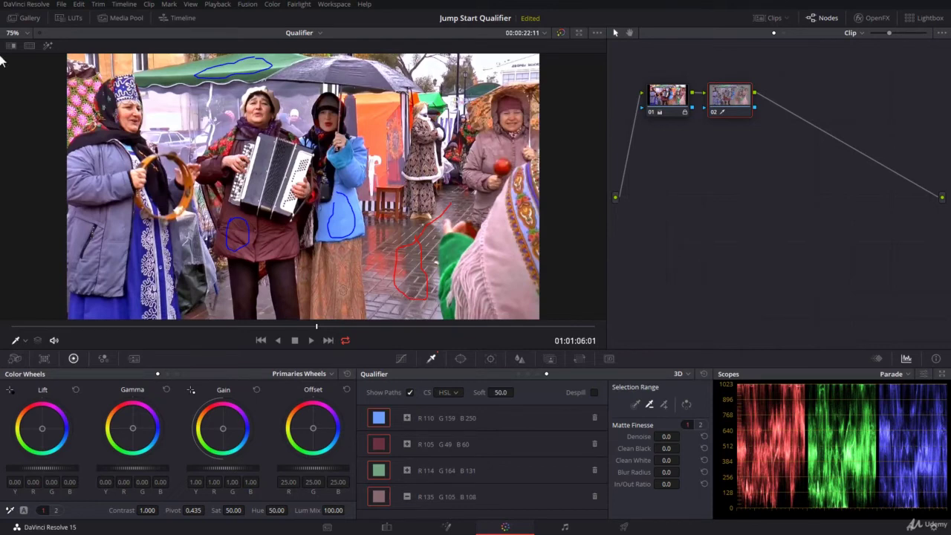
Subtract the left woman's coat colour from the key using the minus picker
click(46, 49)
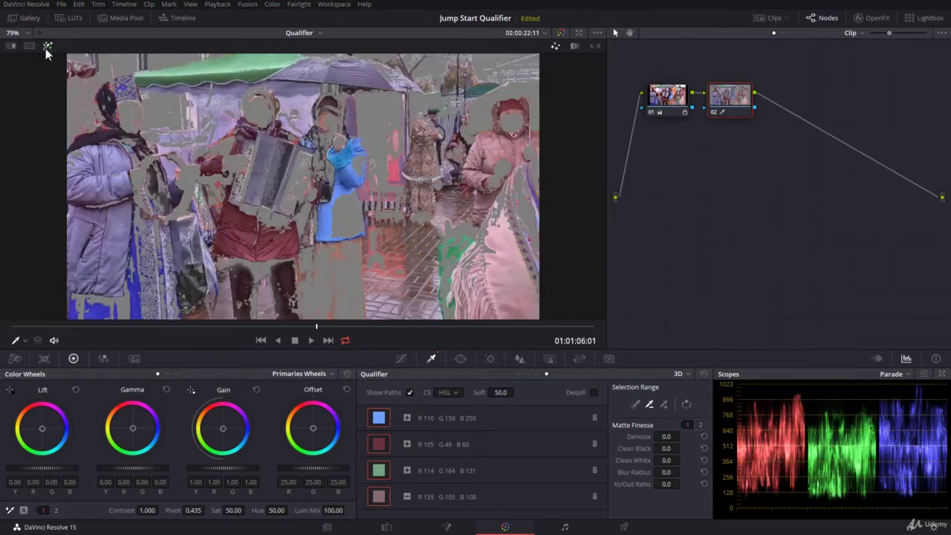
click(46, 48)
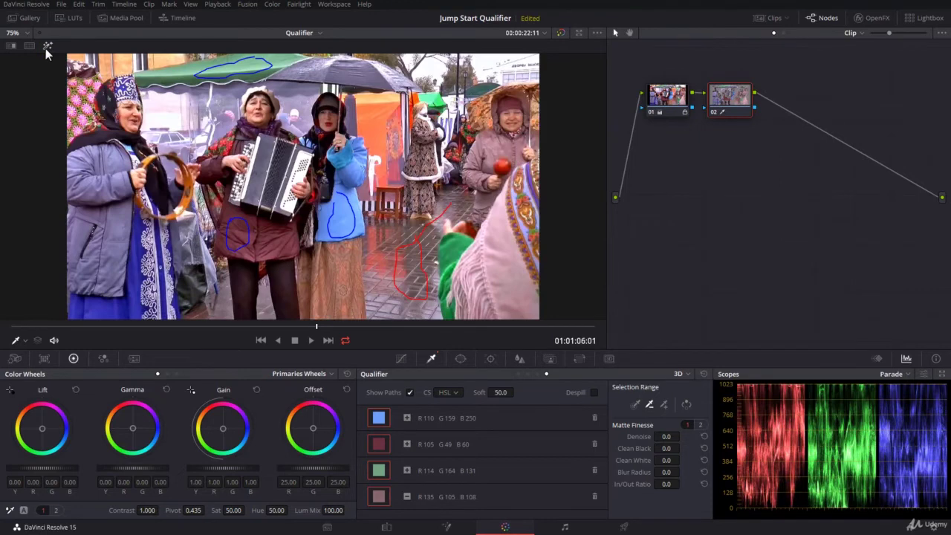
click(652, 405)
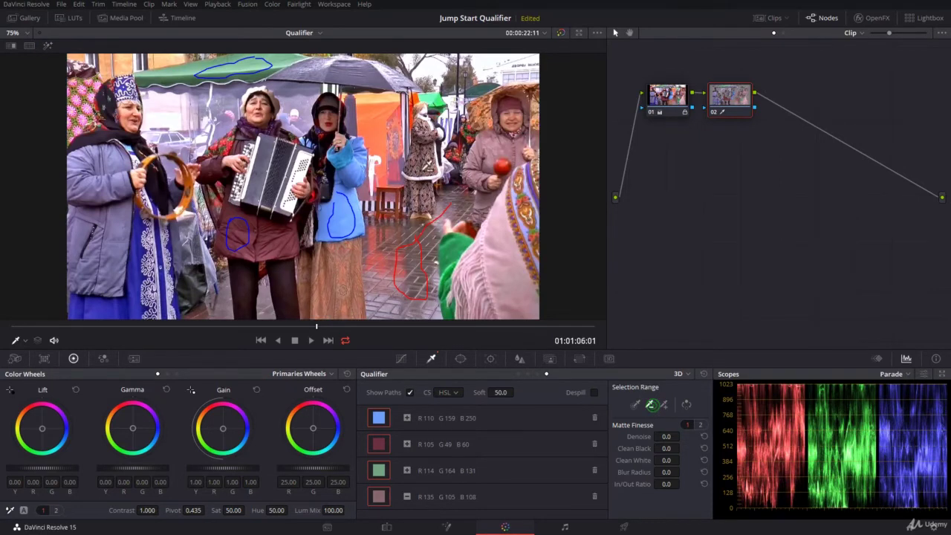
click(49, 44)
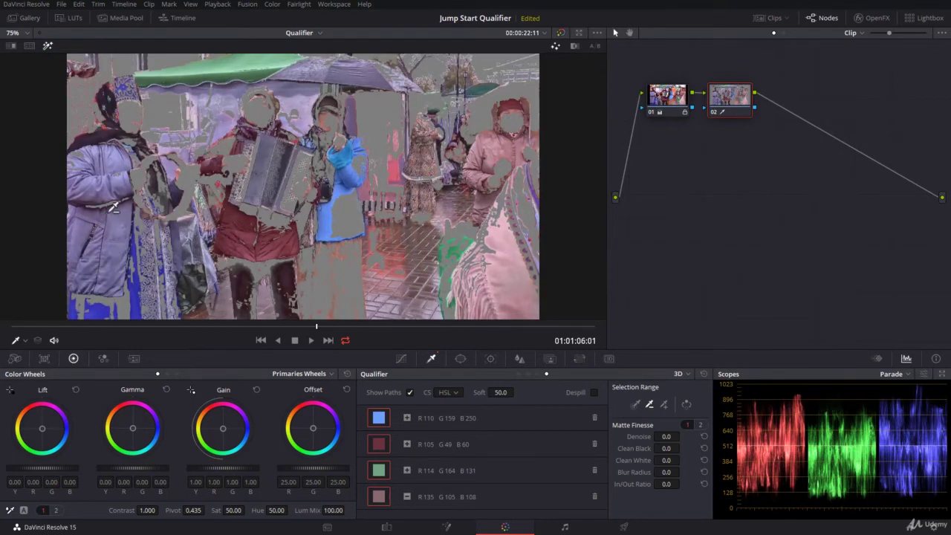
click(113, 208)
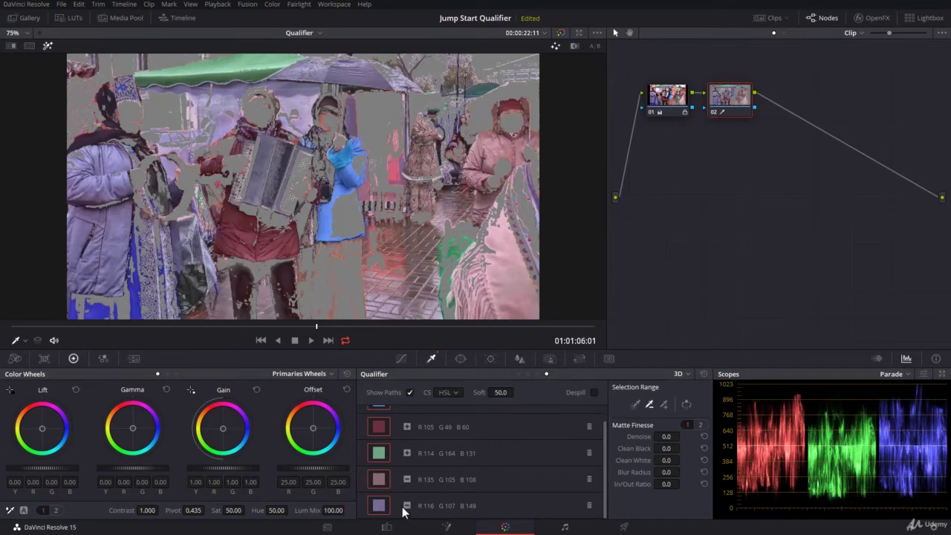
click(47, 46)
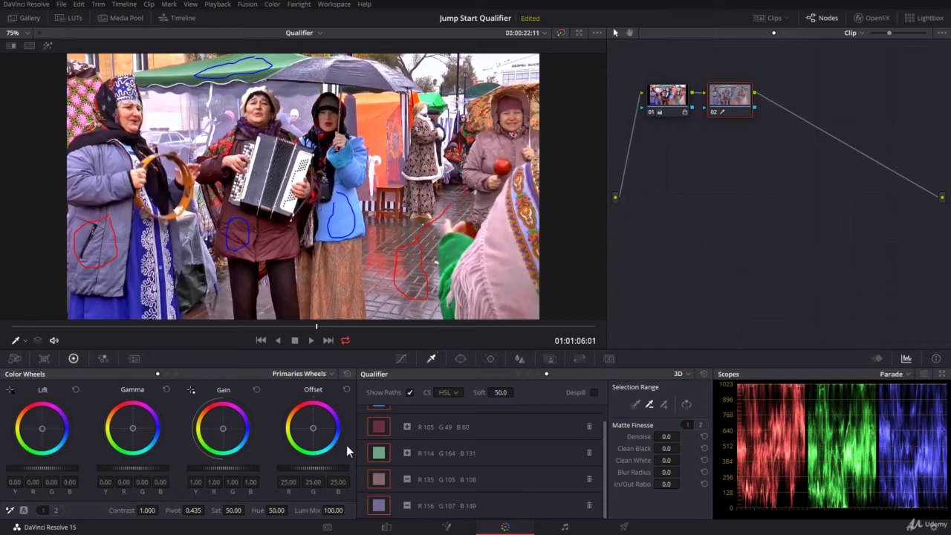
scroll(472, 445, up, 1)
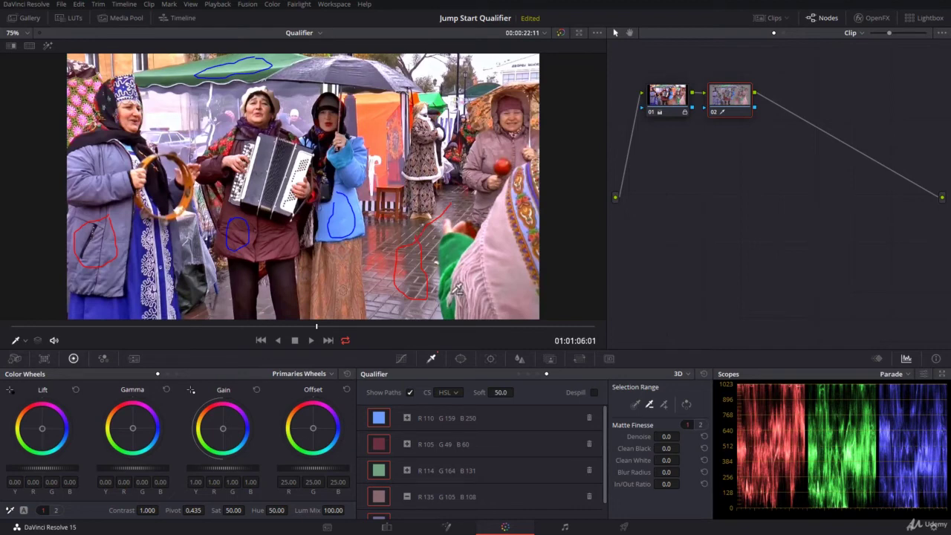
Show the highlight matte and change the 3D key's colour space to YUV
click(48, 46)
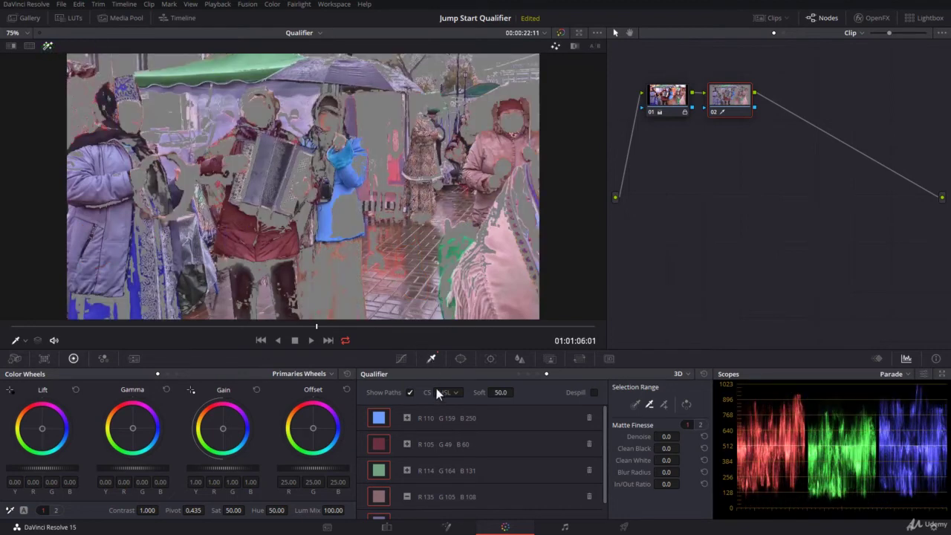
click(446, 407)
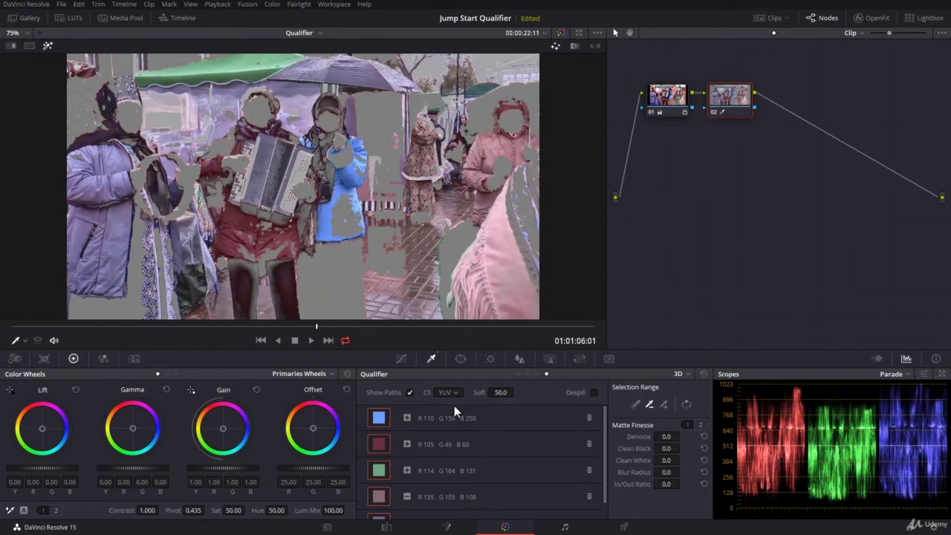